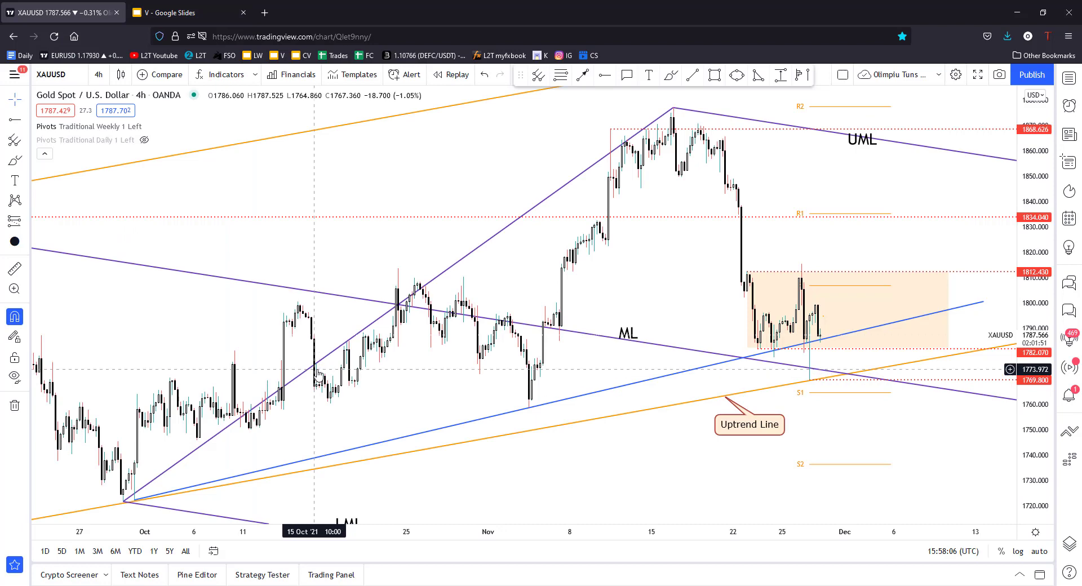
# Examine the 4-hour gold price action around the shaded range, the pitchfork median line and the uptrend line.
pyautogui.scroll(-5, 485, 401)
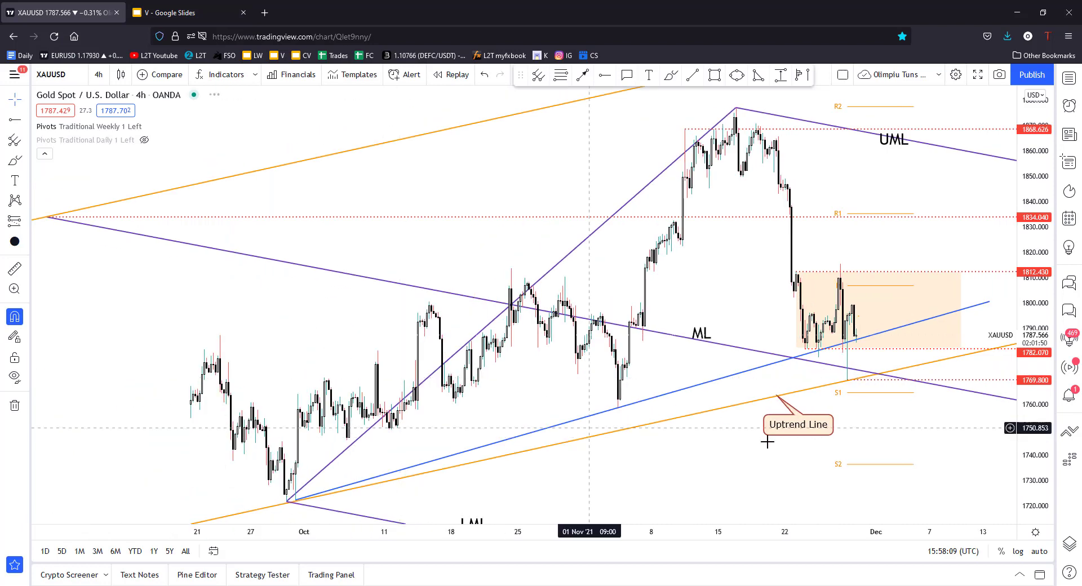
pyautogui.scroll(-3, 743, 447)
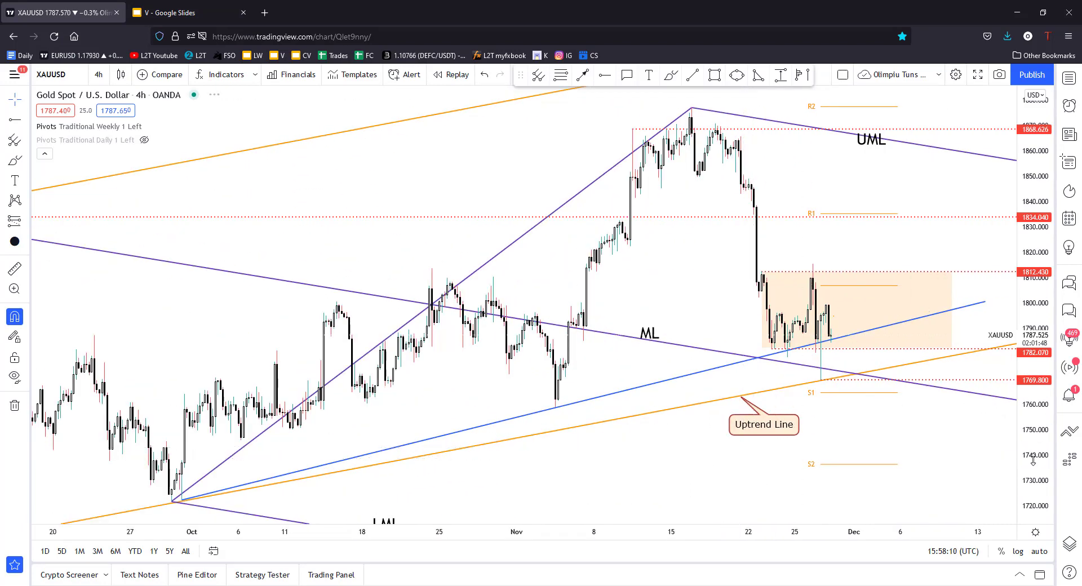
pyautogui.scroll(-5, 873, 452)
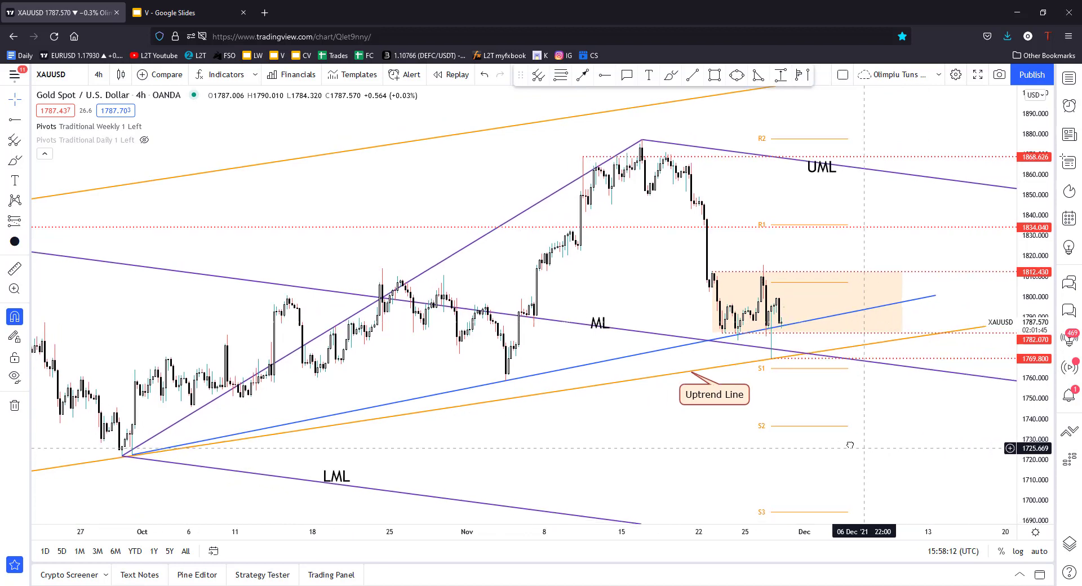
pyautogui.scroll(6, 857, 438)
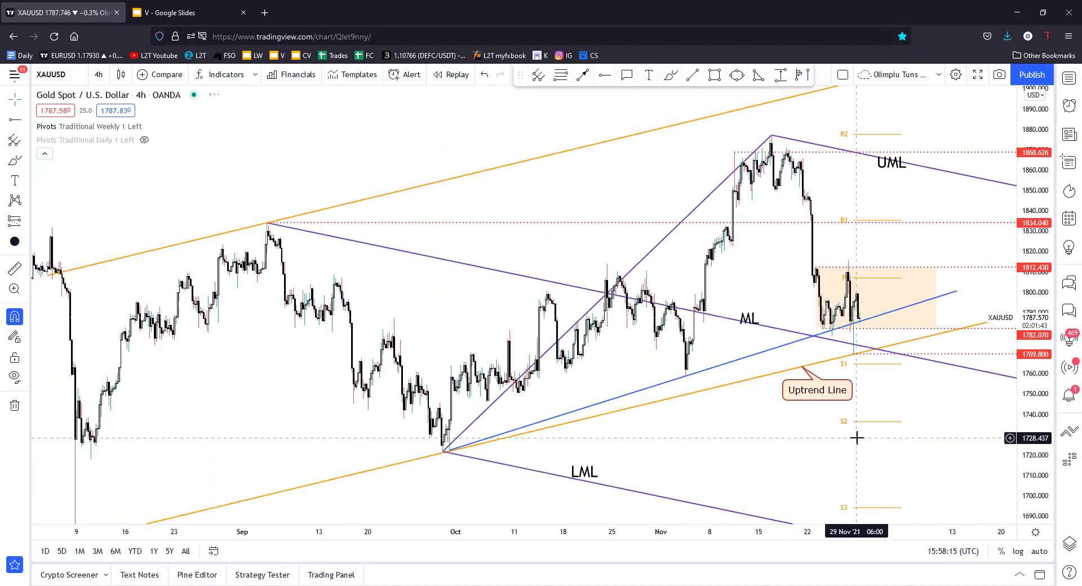
pyautogui.moveTo(1046, 453); pyautogui.dragTo(1053, 395)
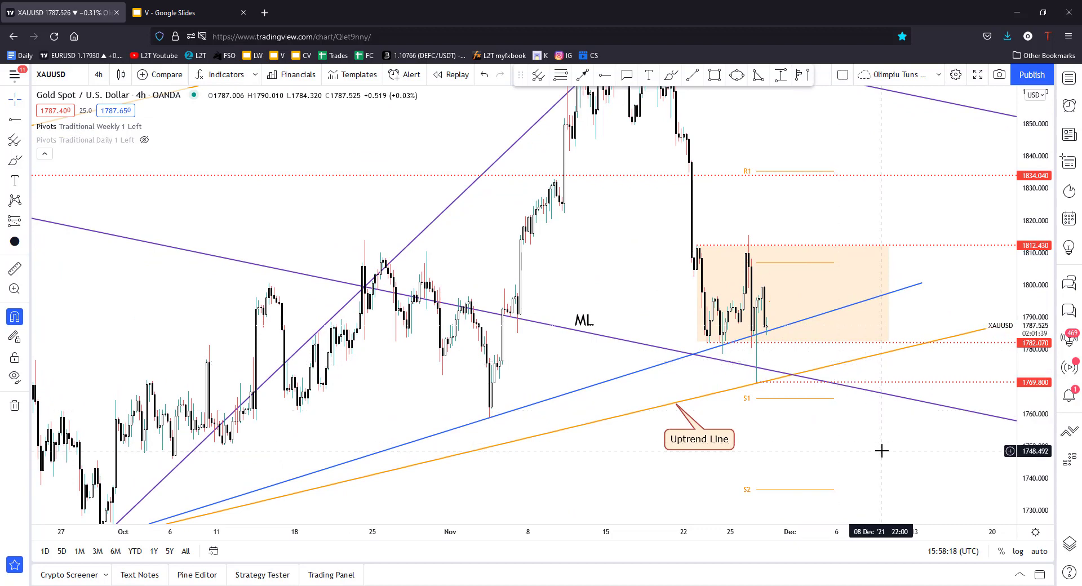
pyautogui.scroll(-5, 806, 380)
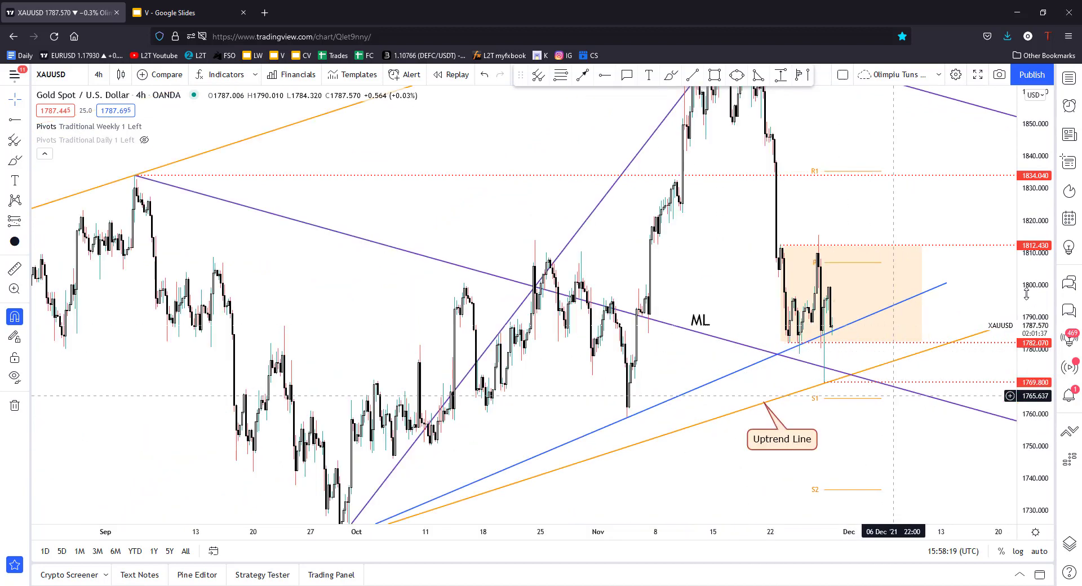
pyautogui.moveTo(747, 391); pyautogui.dragTo(688, 357)
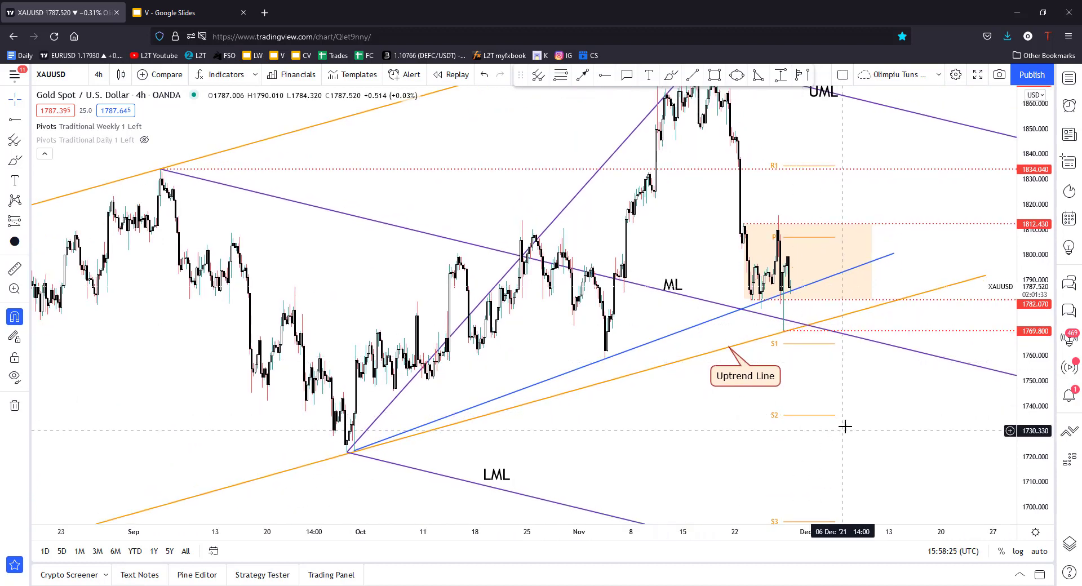
pyautogui.moveTo(856, 451); pyautogui.dragTo(941, 488)
pyautogui.scroll(5, 942, 487)
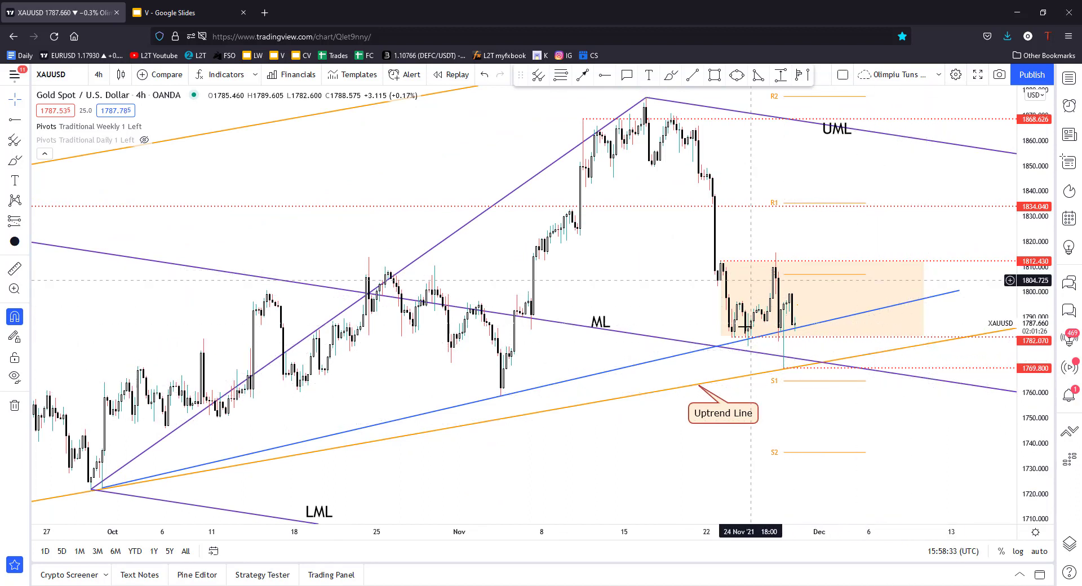
pyautogui.scroll(4, 784, 367)
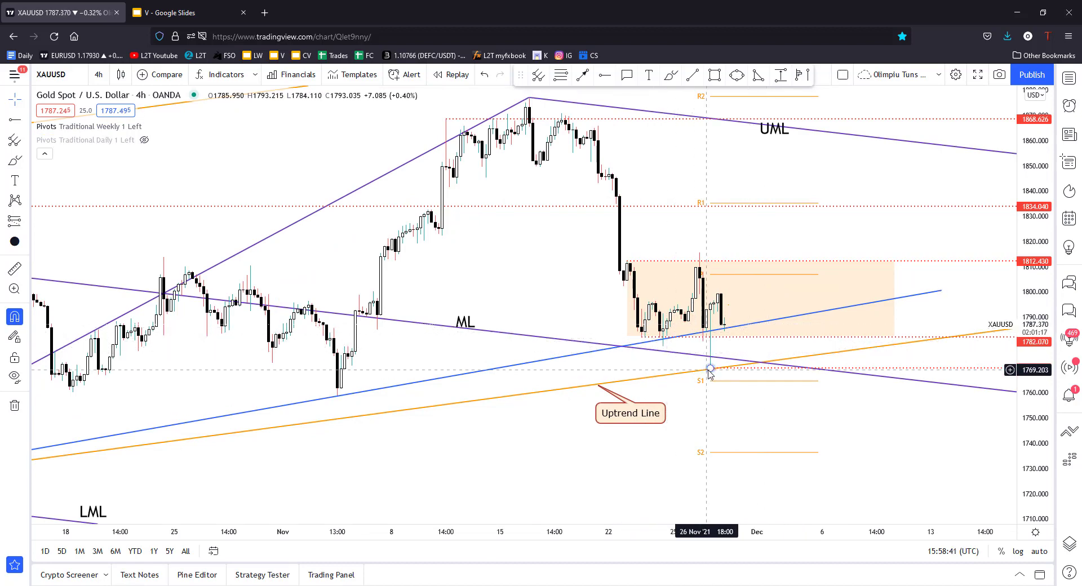
pyautogui.scroll(1, 712, 372)
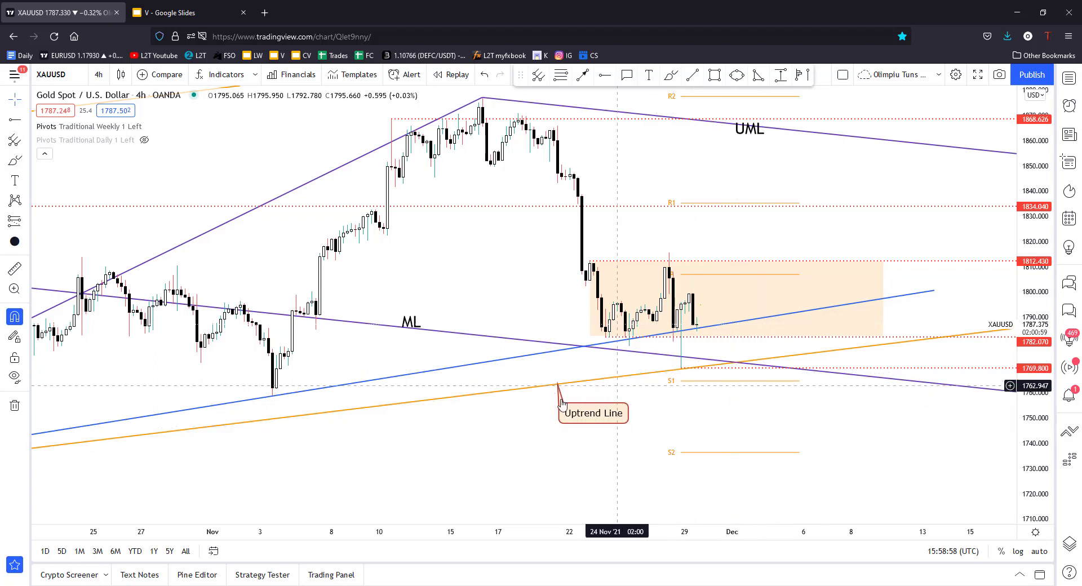
# Move the Uptrend Line callout lower beneath its trendline and show the daily Traditional pivots on the chart.
pyautogui.moveTo(569, 399); pyautogui.dragTo(559, 398)
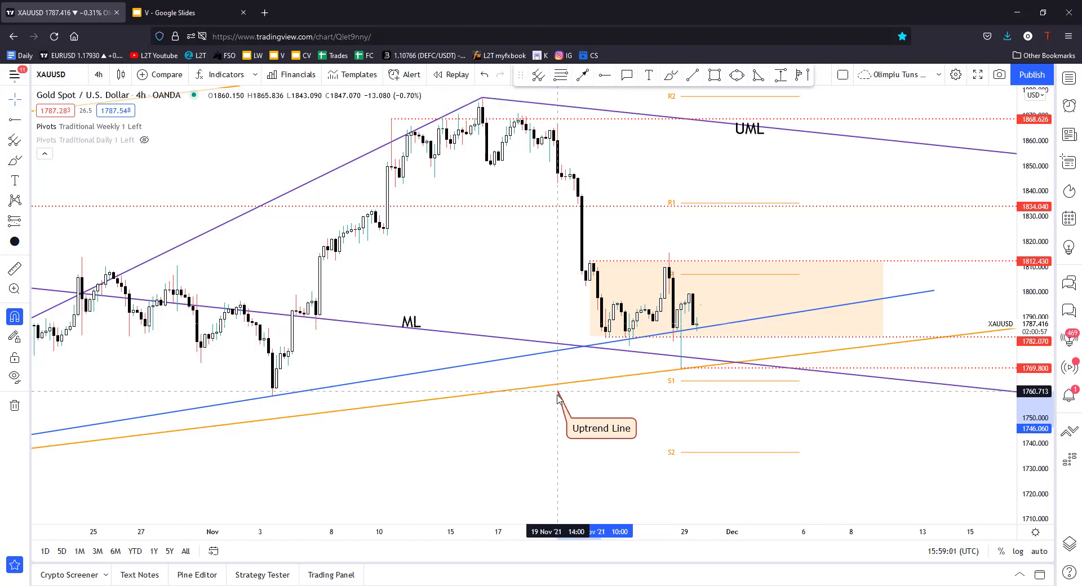
pyautogui.click(631, 411)
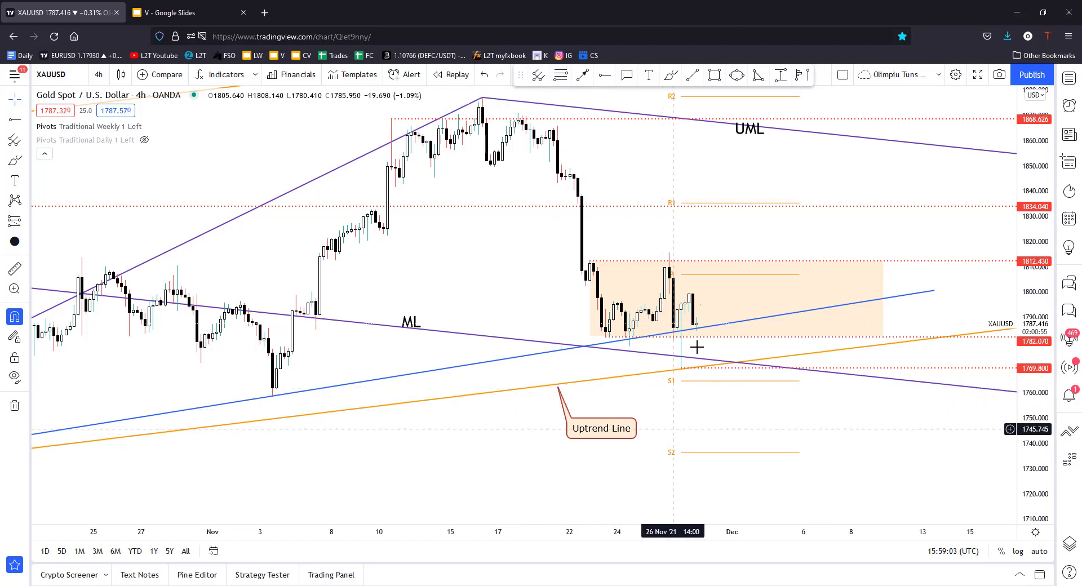
pyautogui.moveTo(130, 144)
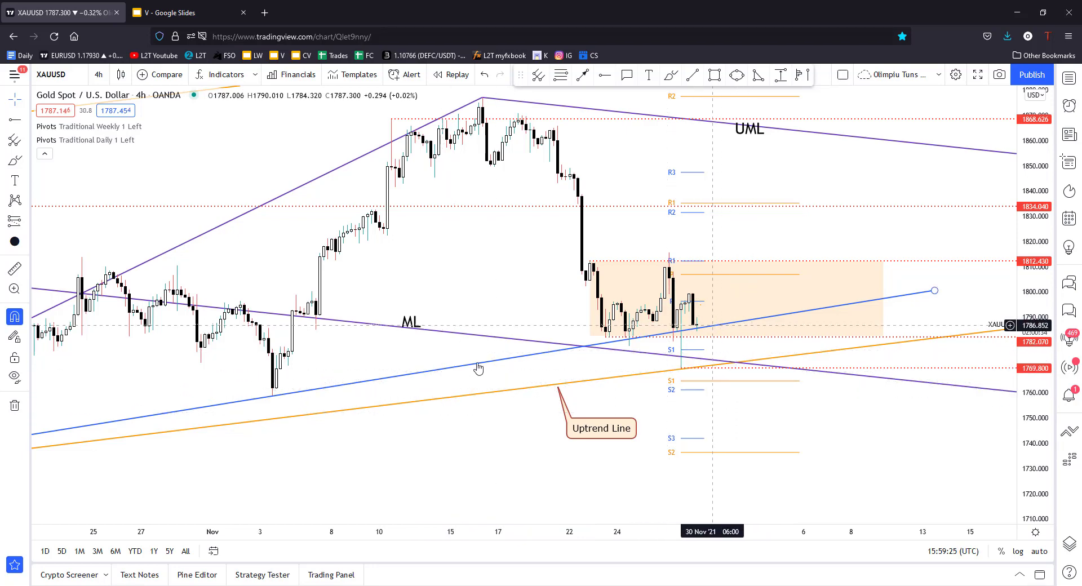
# Draw a short freehand brush stroke down over the candles in the shaded range around 26 November, and delete it.
pyautogui.scroll(-3, 563, 364)
pyautogui.scroll(-1, 676, 361)
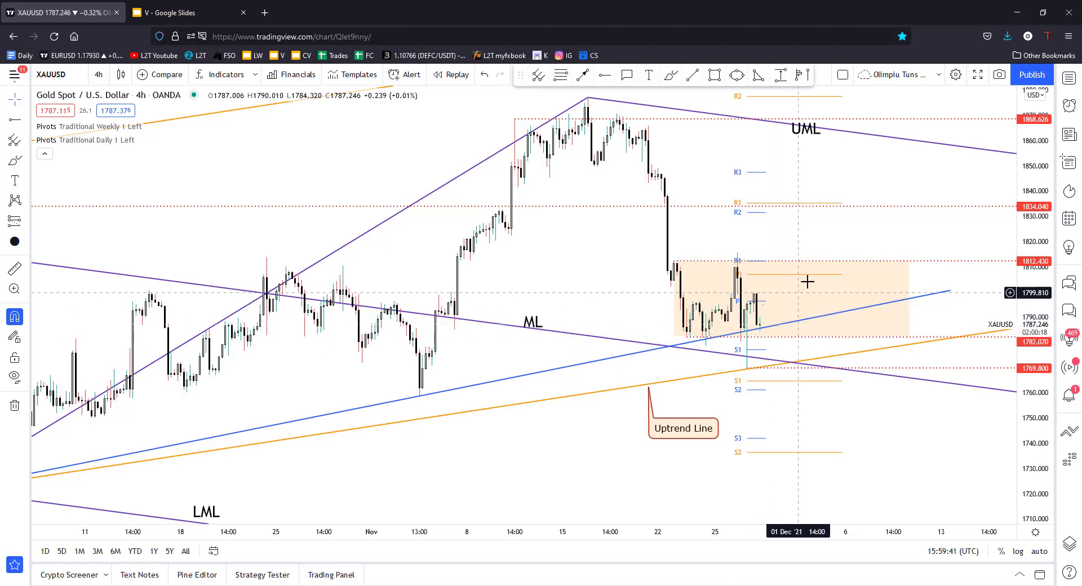
pyautogui.scroll(-3, 881, 451)
pyautogui.moveTo(906, 486); pyautogui.dragTo(887, 512)
pyautogui.scroll(4, 902, 507)
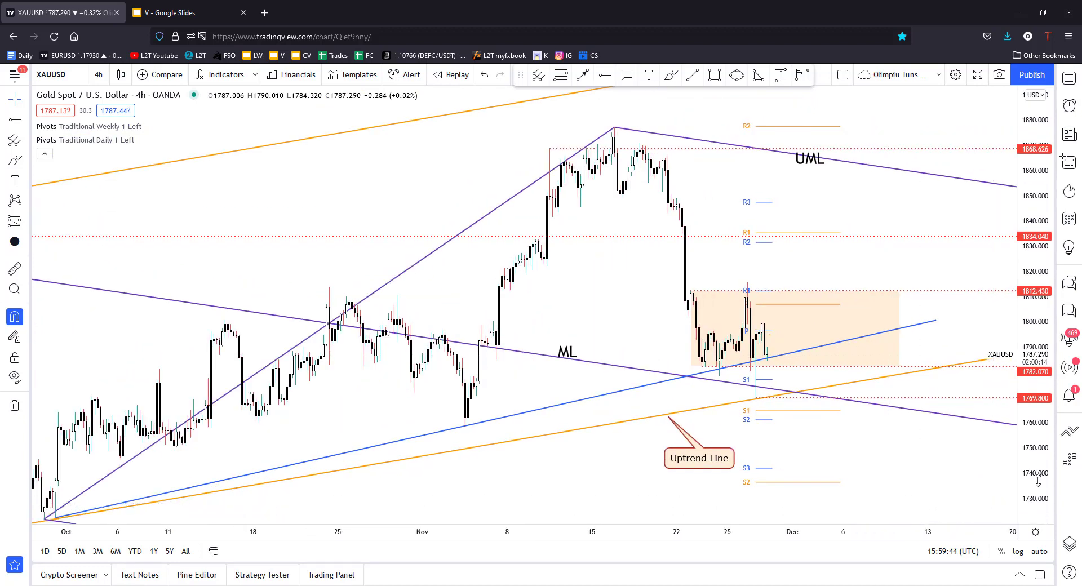
pyautogui.scroll(2, 977, 469)
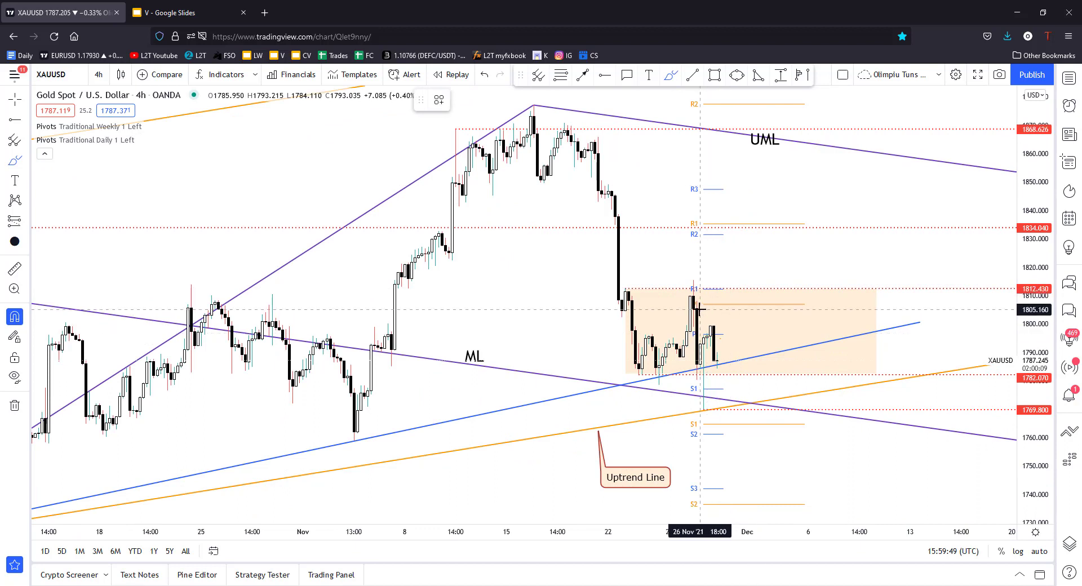
pyautogui.moveTo(697, 311); pyautogui.dragTo(704, 326)
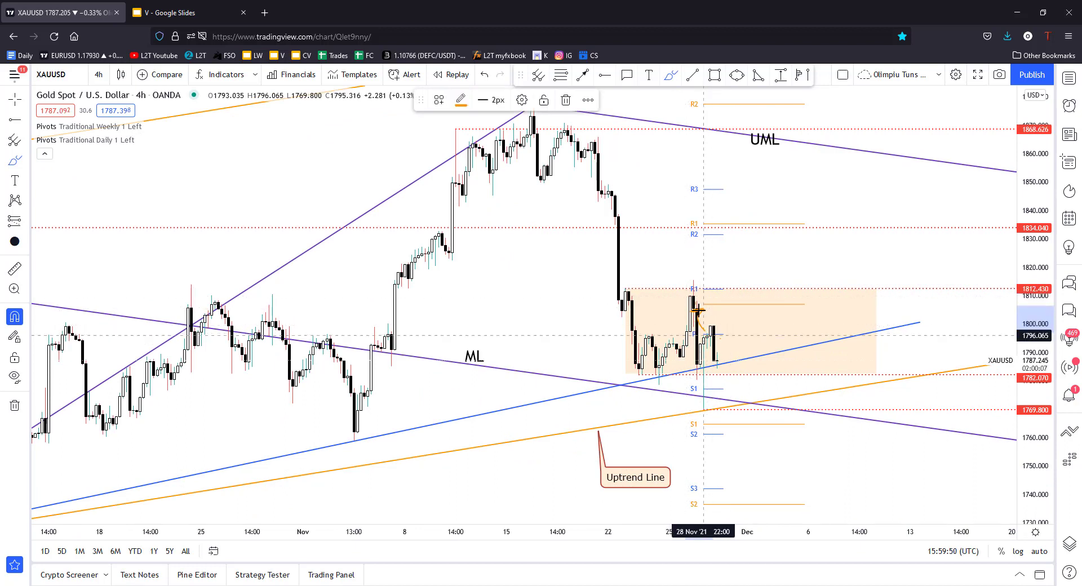
pyautogui.press('Delete')
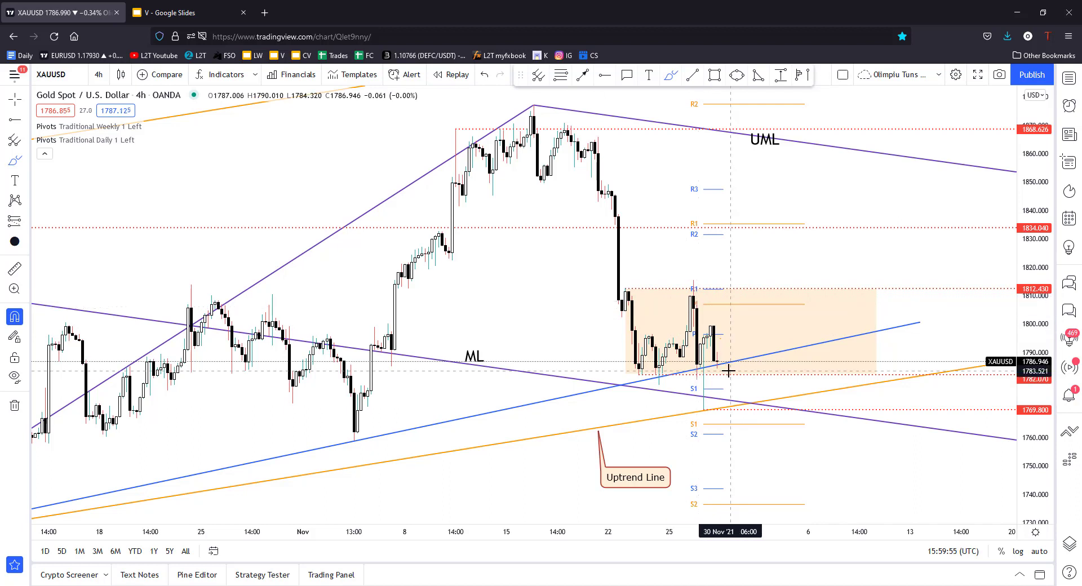
# Sketch a freehand arrow falling onto the blue trendline at the latest candles, and delete the brush strokes.
pyautogui.moveTo(725, 358)
pyautogui.mouseDown()
pyautogui.moveTo(737, 355)
pyautogui.moveTo(729, 372)
pyautogui.moveTo(698, 358)
pyautogui.mouseUp()
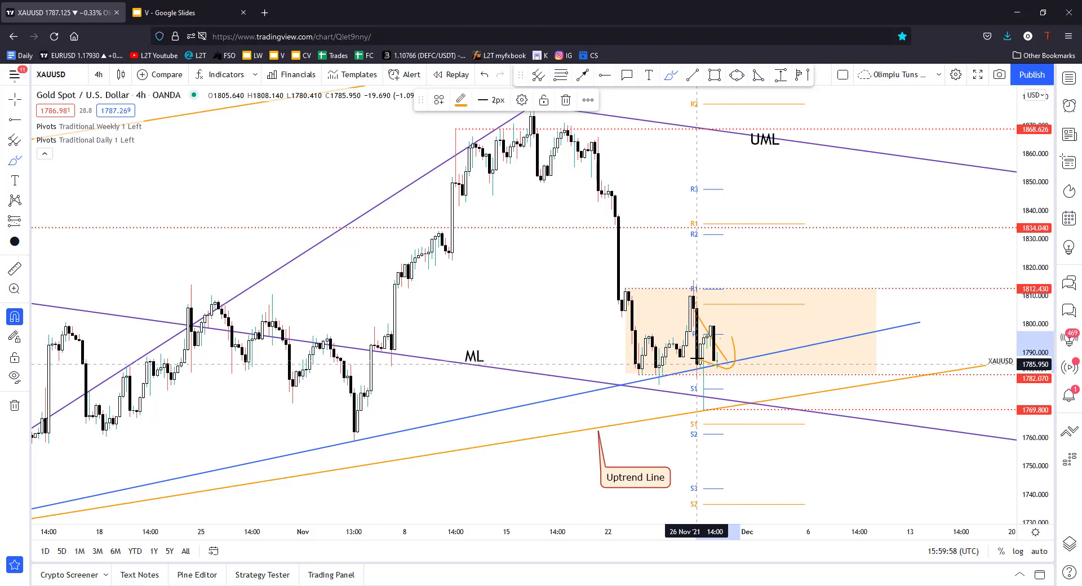
pyautogui.press('Delete')
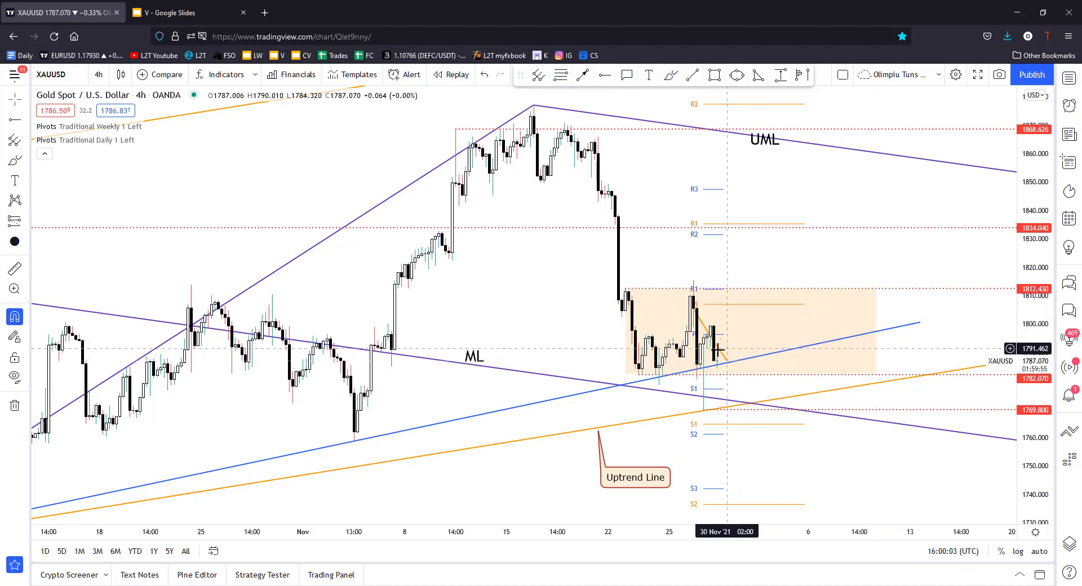
pyautogui.click(701, 320)
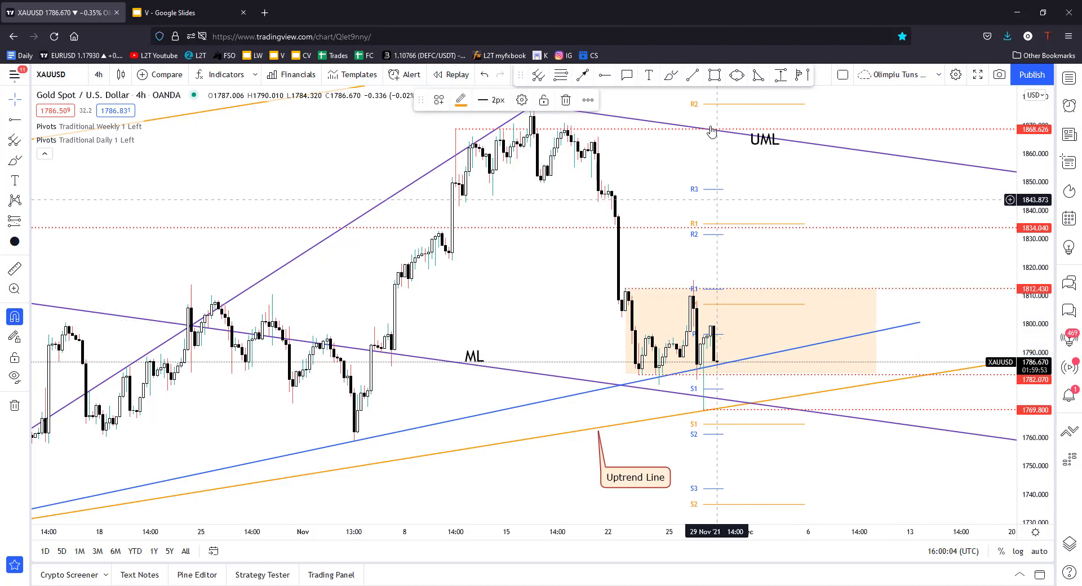
pyautogui.press('Delete')
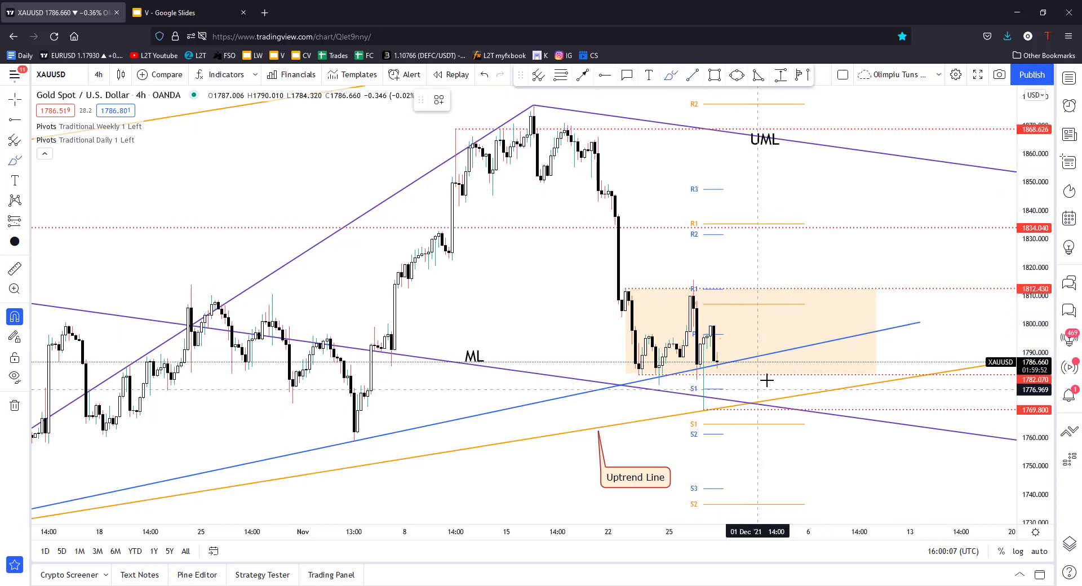
pyautogui.hotkey('ctrl', 'z')
pyautogui.moveTo(813, 381); pyautogui.dragTo(717, 355)
pyautogui.press('Delete')
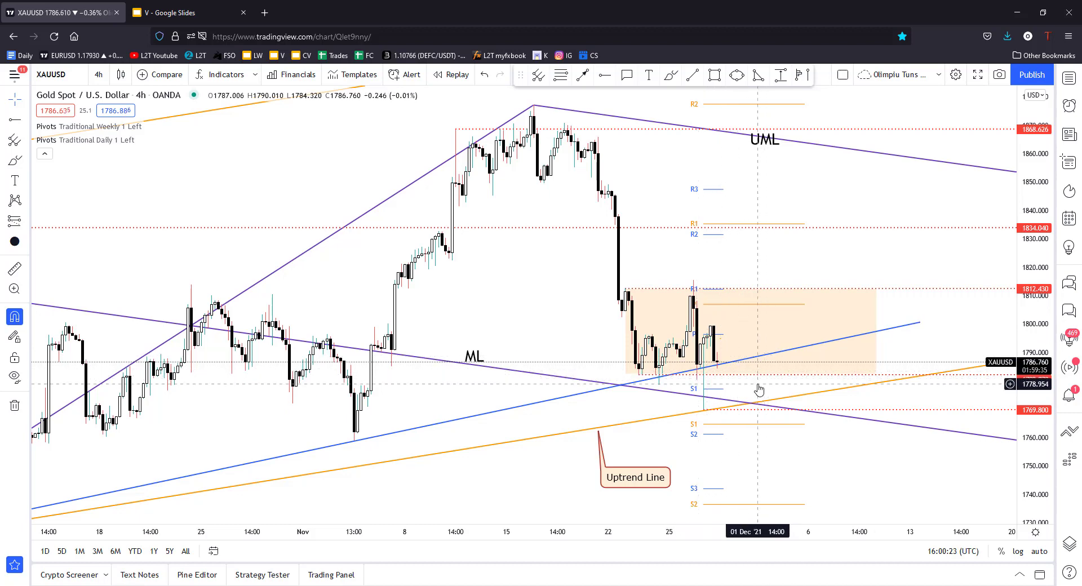
# Sketch a freehand bullish path from the latest price above 1812.430 and 1834.040 to about 1846, and delete it.
pyautogui.scroll(-1, 877, 473)
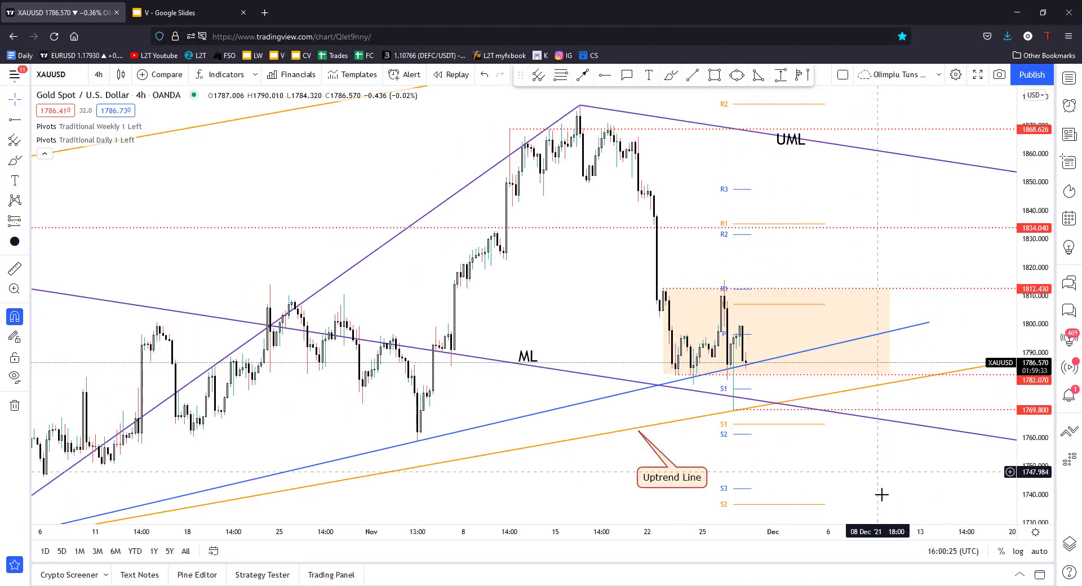
pyautogui.rightClick(846, 483)
pyautogui.click(810, 464)
pyautogui.moveTo(816, 456); pyautogui.dragTo(832, 428)
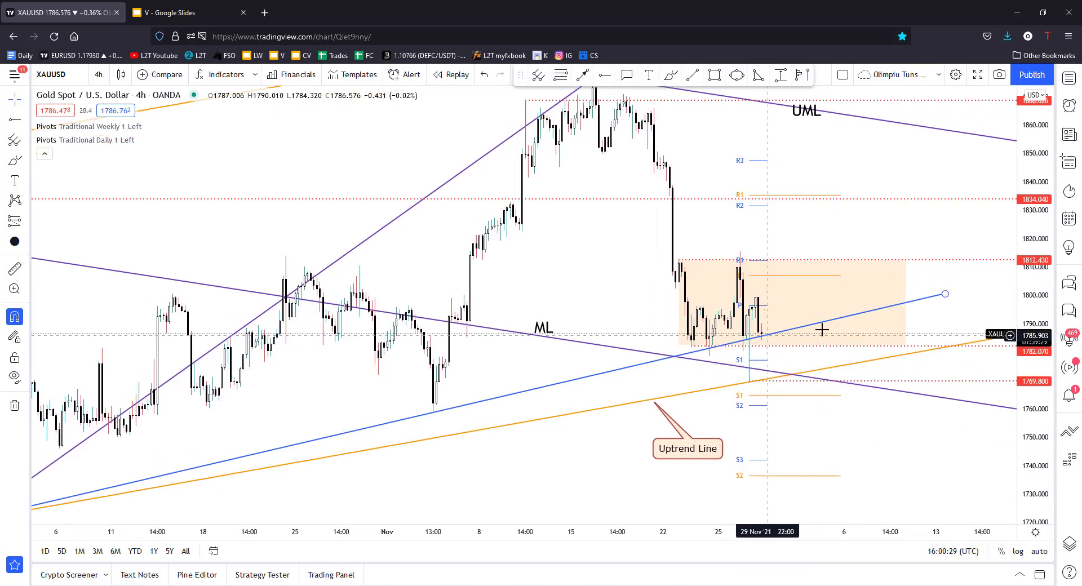
pyautogui.click(670, 75)
pyautogui.moveTo(762, 335)
pyautogui.mouseDown()
pyautogui.moveTo(806, 252)
pyautogui.moveTo(866, 255)
pyautogui.moveTo(921, 163)
pyautogui.mouseUp()
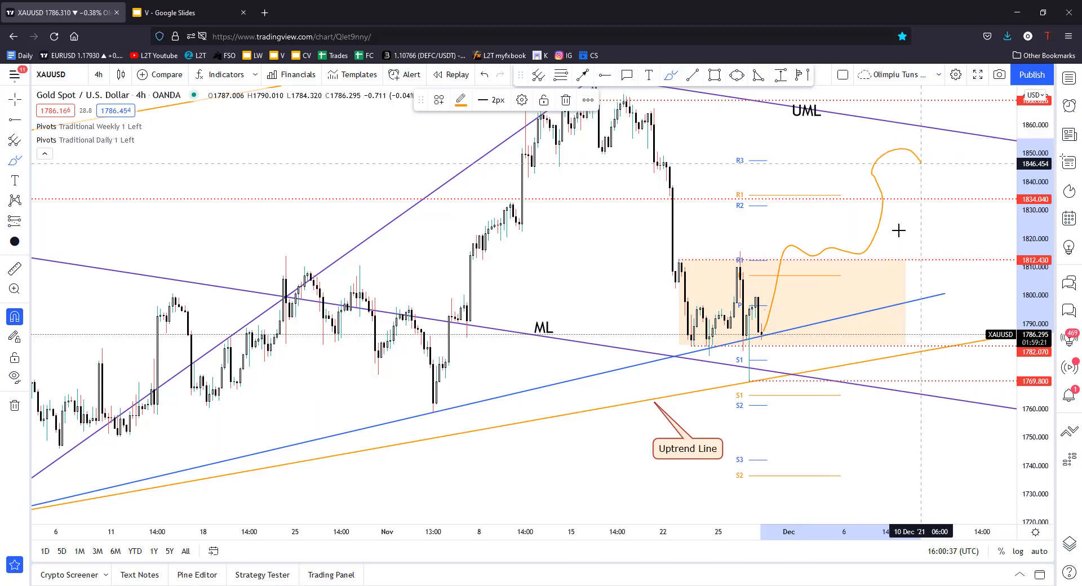
pyautogui.press('Delete')
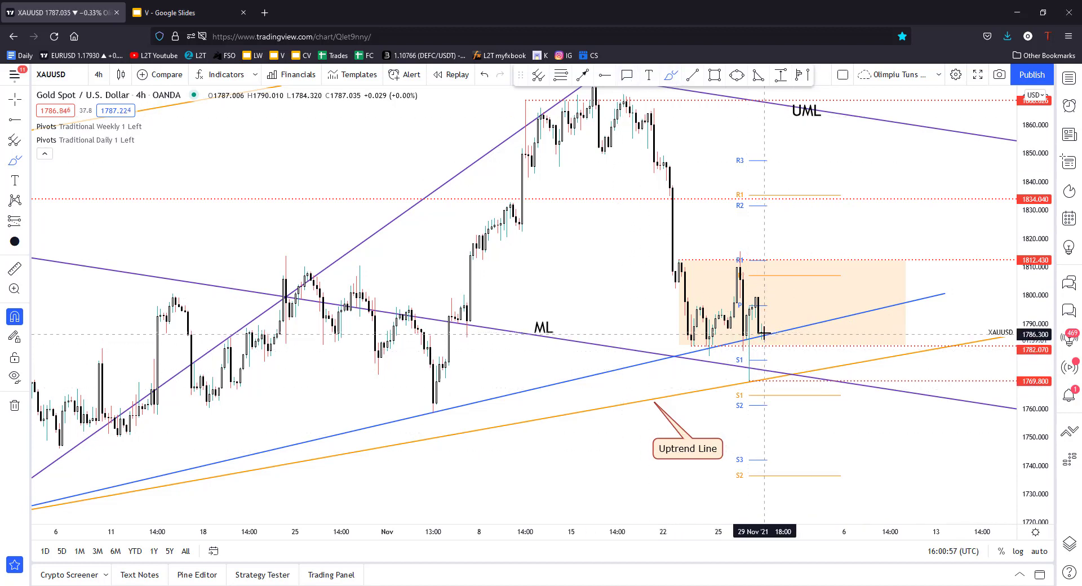
# Sketch a freehand bearish path with an arrowhead from the latest price below the uptrend line to about 1730, and delete it.
pyautogui.moveTo(764, 335)
pyautogui.mouseDown()
pyautogui.moveTo(810, 345)
pyautogui.moveTo(821, 391)
pyautogui.moveTo(832, 379)
pyautogui.moveTo(857, 403)
pyautogui.moveTo(859, 386)
pyautogui.mouseUp()
pyautogui.moveTo(870, 449)
pyautogui.mouseDown()
pyautogui.moveTo(884, 495)
pyautogui.moveTo(852, 486)
pyautogui.mouseUp()
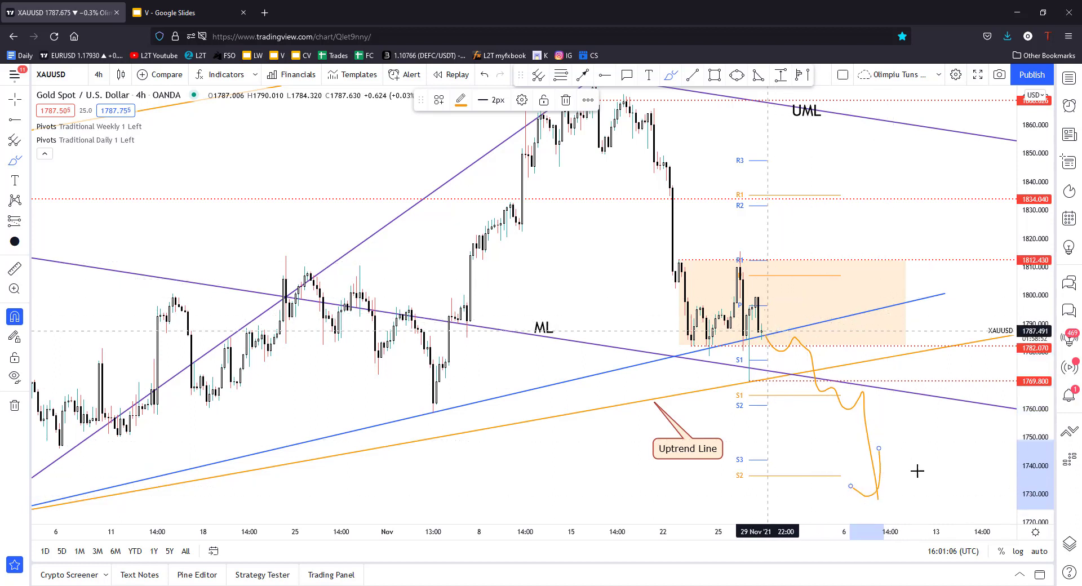
pyautogui.press('Delete')
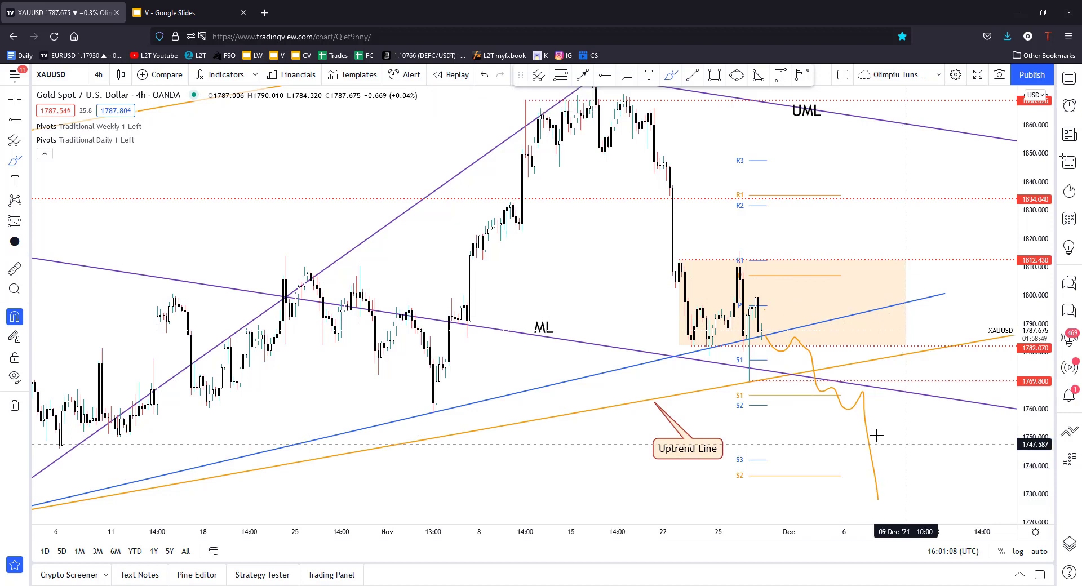
pyautogui.press('Delete')
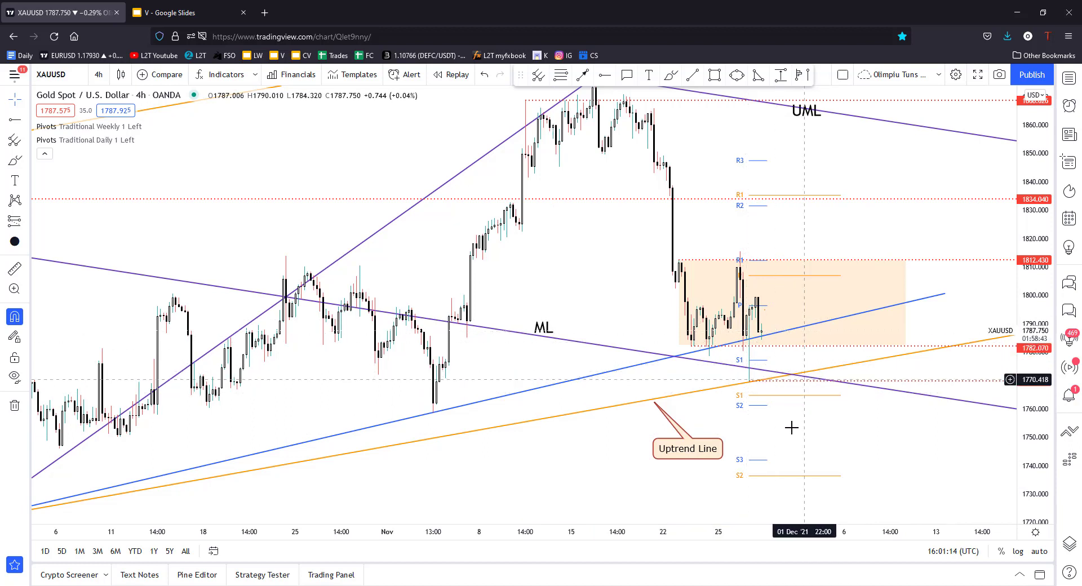
pyautogui.click(864, 381)
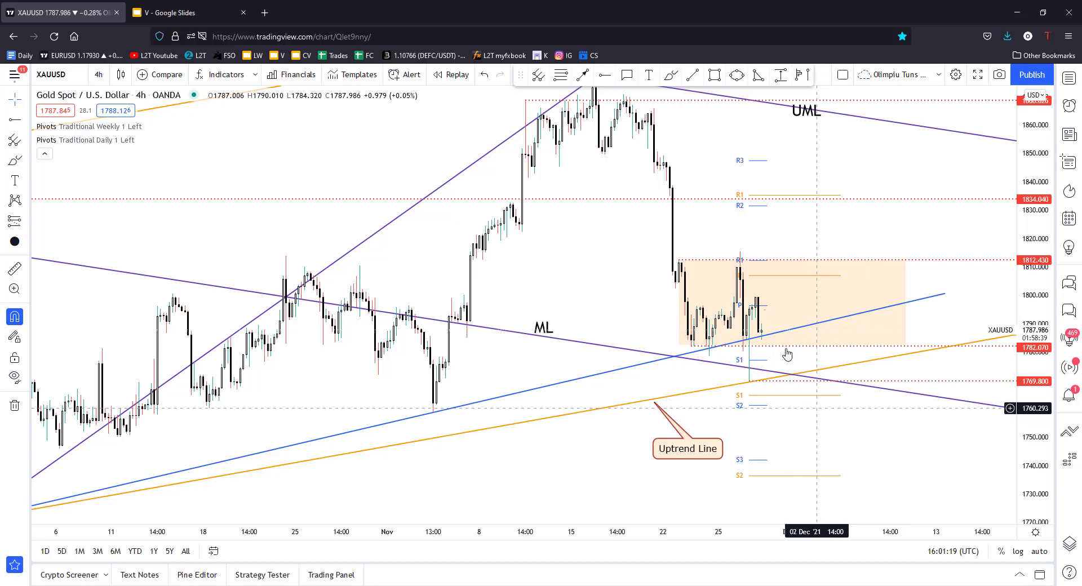
# Sketch freehand bearish paths below the uptrend line, including one from the latest price through weekly S1 and S2 to about 1700.
pyautogui.scroll(-2, 831, 425)
pyautogui.moveTo(1029, 389); pyautogui.dragTo(1030, 442)
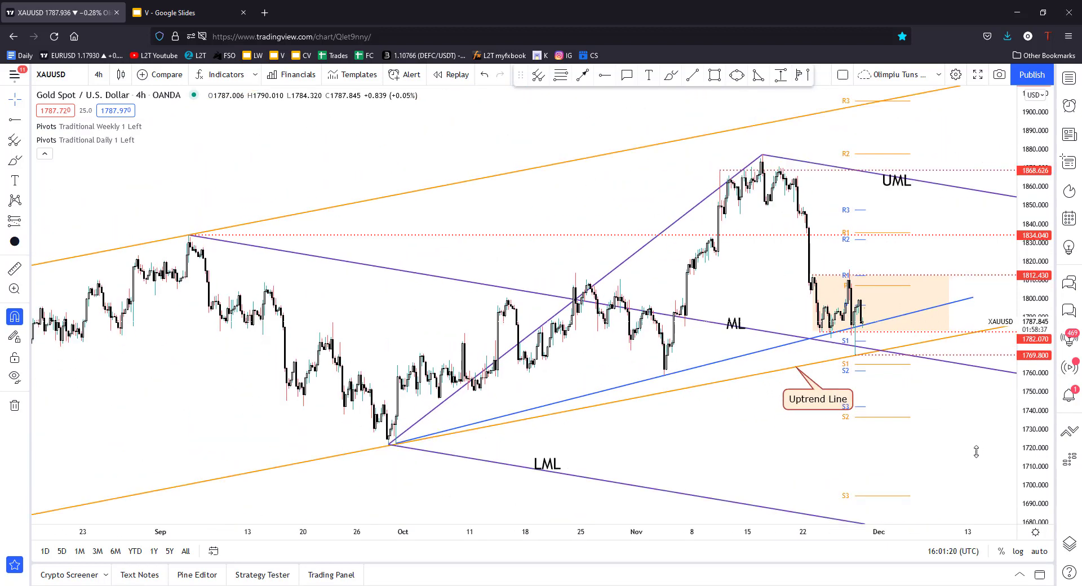
pyautogui.moveTo(895, 439); pyautogui.dragTo(734, 412)
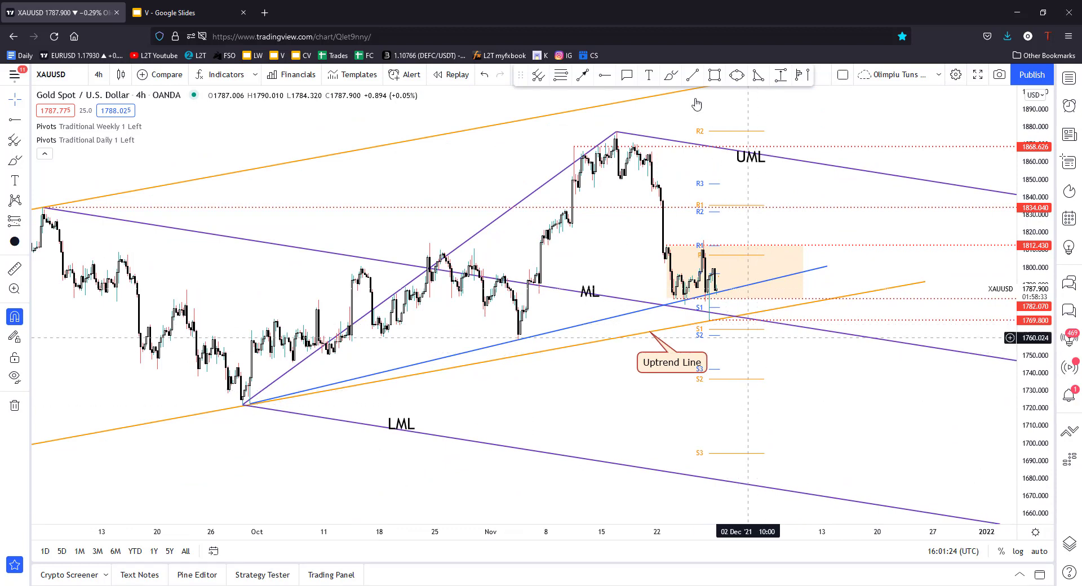
pyautogui.moveTo(740, 332)
pyautogui.mouseDown()
pyautogui.moveTo(807, 454)
pyautogui.moveTo(746, 431)
pyautogui.mouseUp()
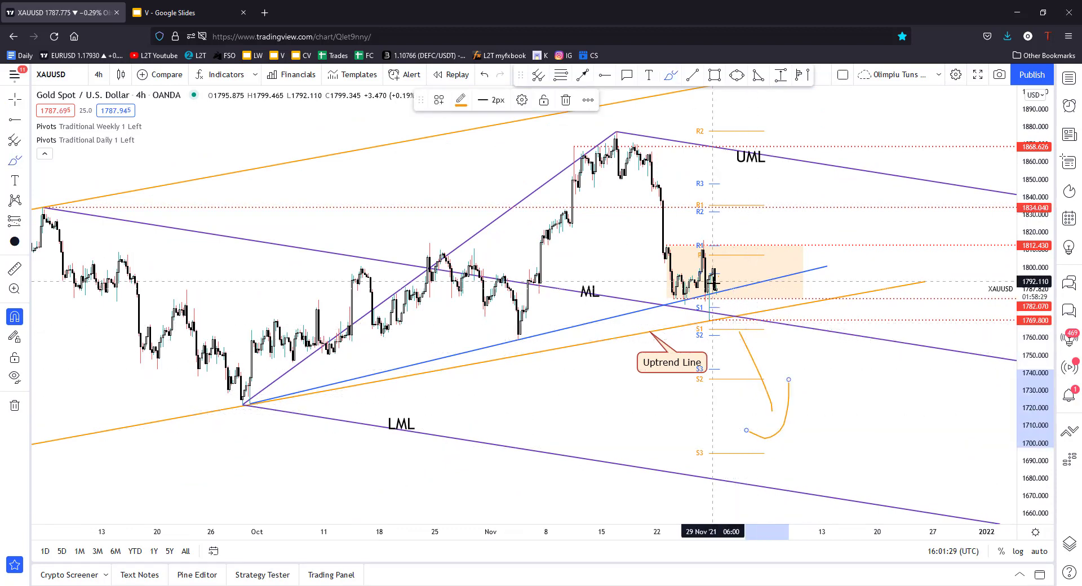
pyautogui.moveTo(715, 288)
pyautogui.mouseDown()
pyautogui.moveTo(736, 327)
pyautogui.moveTo(790, 332)
pyautogui.moveTo(821, 449)
pyautogui.moveTo(833, 413)
pyautogui.mouseUp()
pyautogui.press('Delete')
pyautogui.press('Escape')
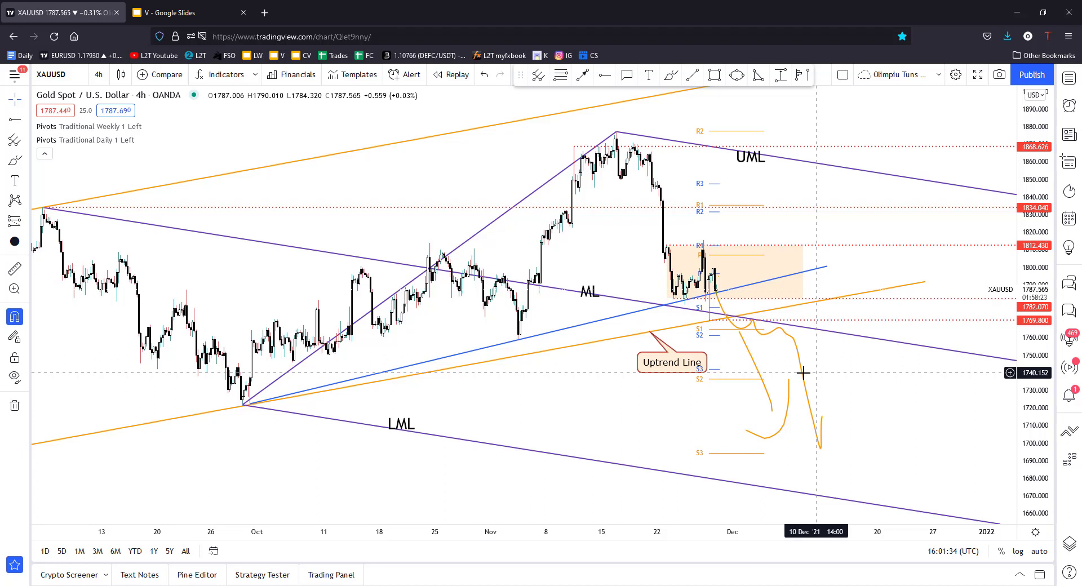
# Delete the remaining freehand bearish brush strokes below the uptrend line.
pyautogui.click(802, 376)
pyautogui.press('Delete')
pyautogui.click(754, 367)
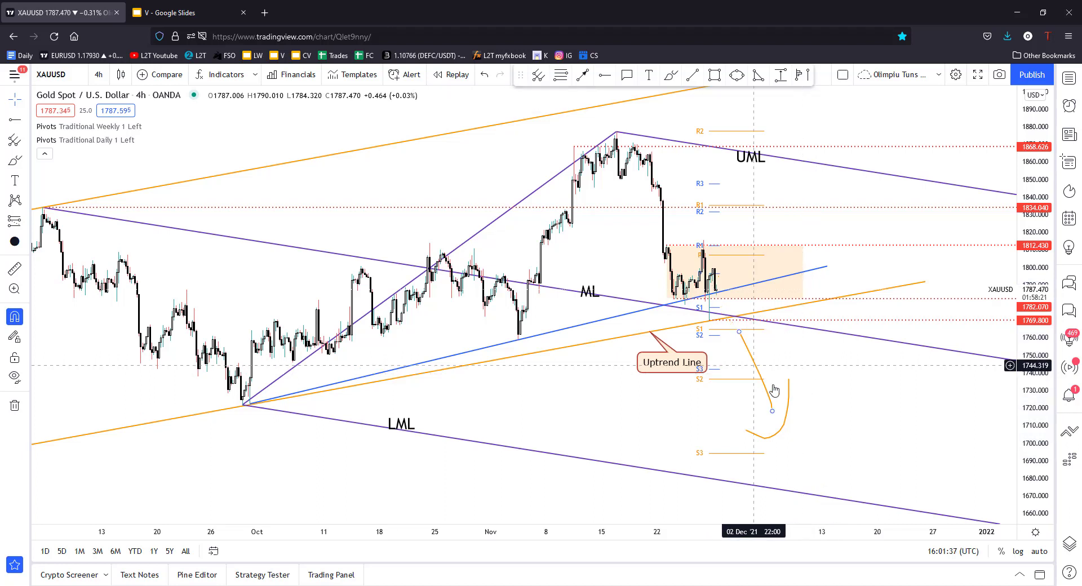
pyautogui.press('Delete')
pyautogui.click(788, 403)
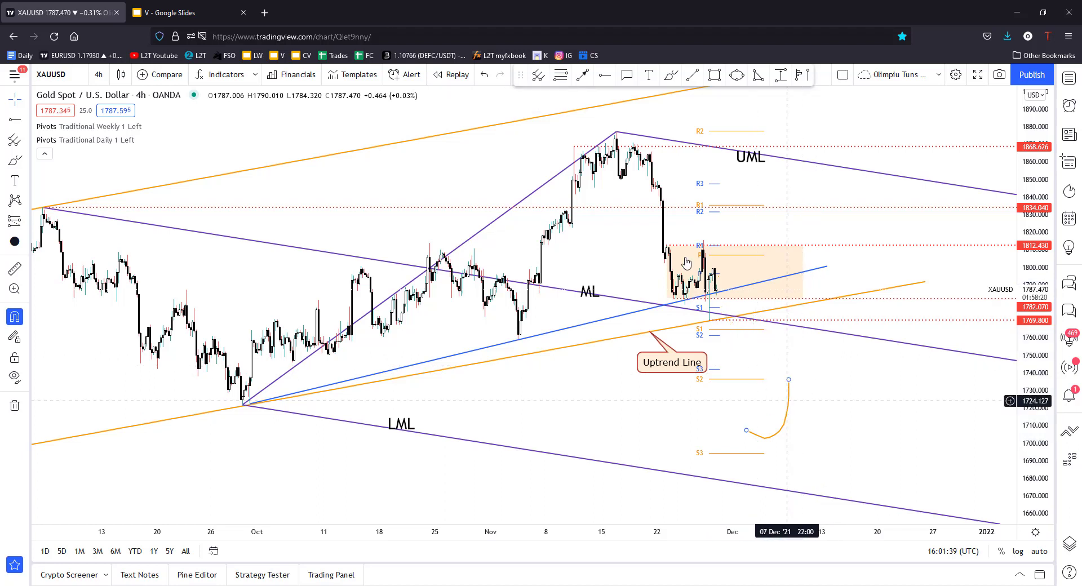
pyautogui.press('Delete')
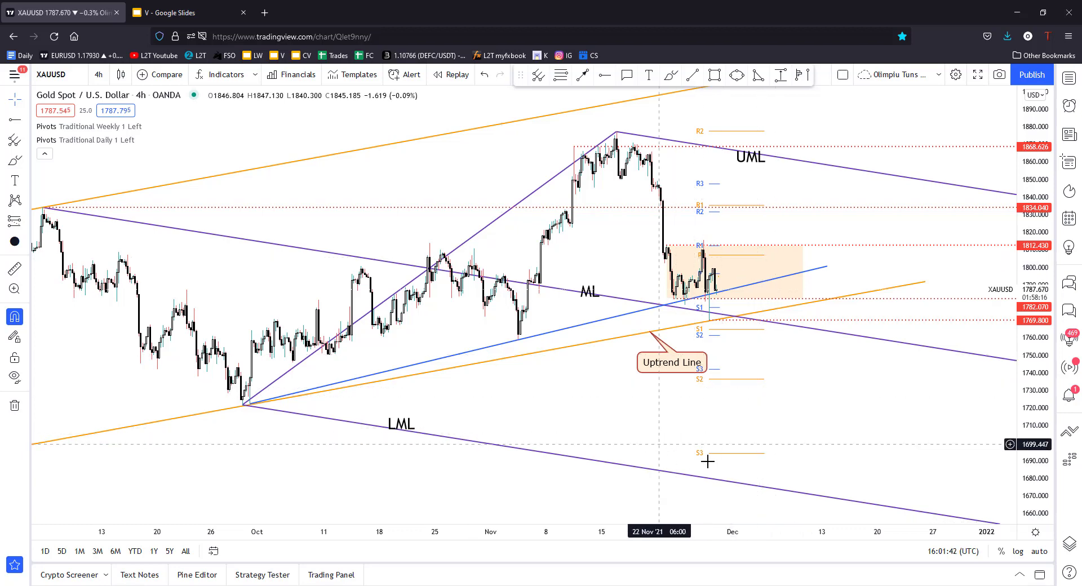
# Bring earlier price history into view on the chart, and switch to the Google Slides presentation to show slide 4 with the links.
pyautogui.moveTo(735, 474); pyautogui.dragTo(806, 520)
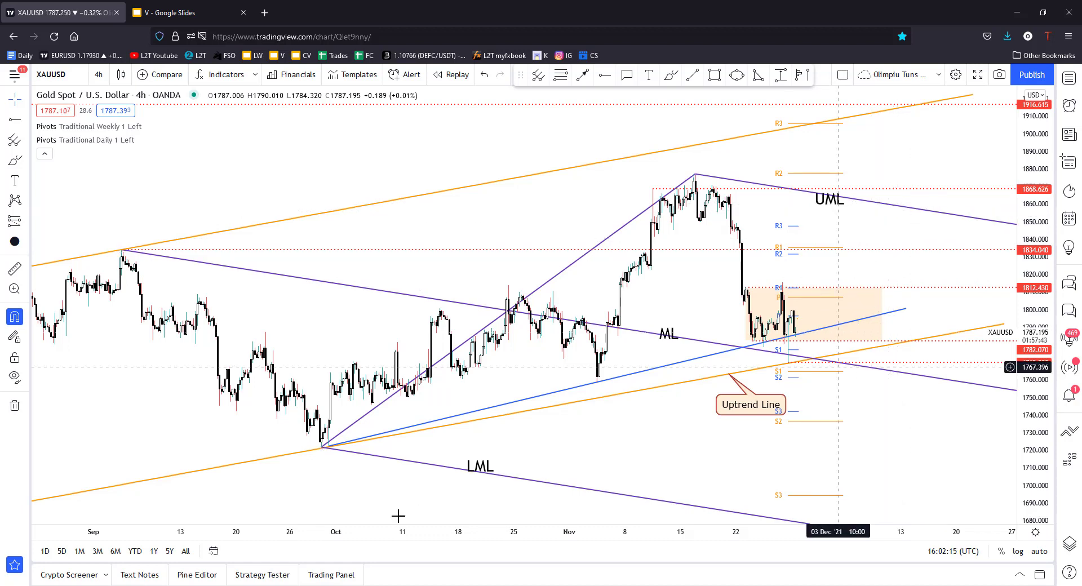
pyautogui.click(169, 12)
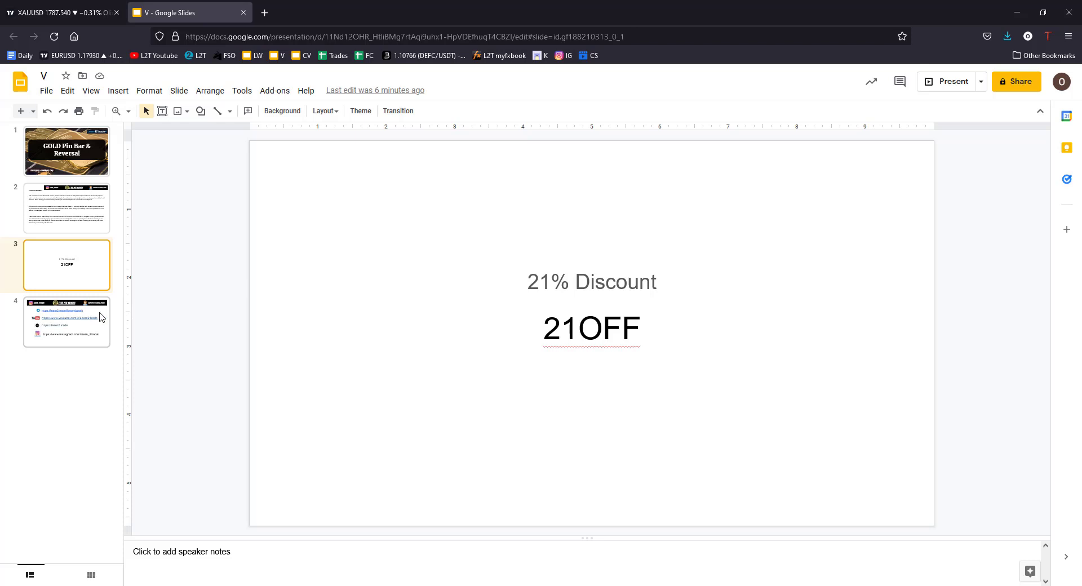
pyautogui.scroll(-1, 370, 365)
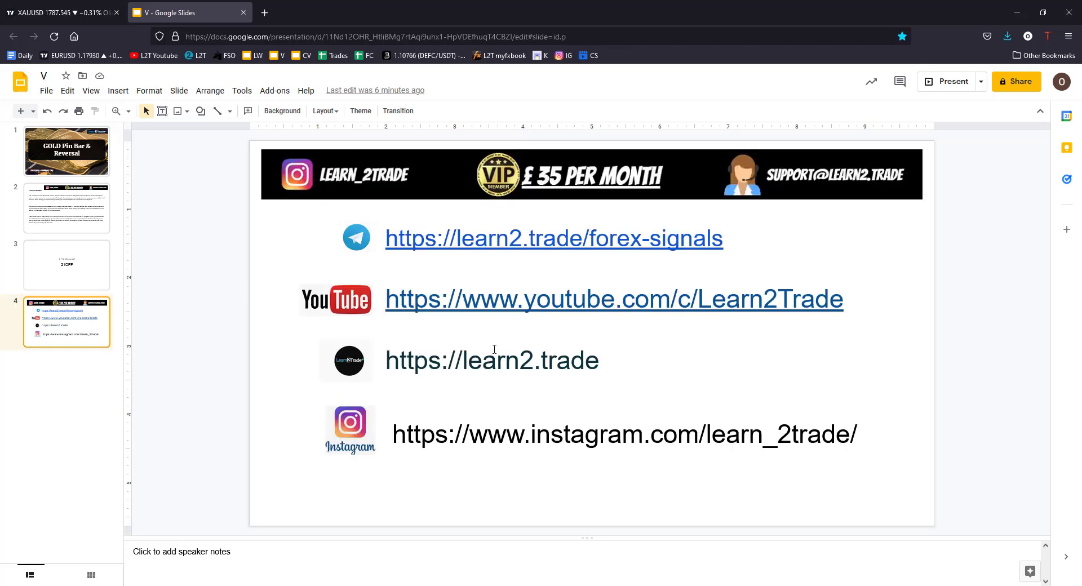